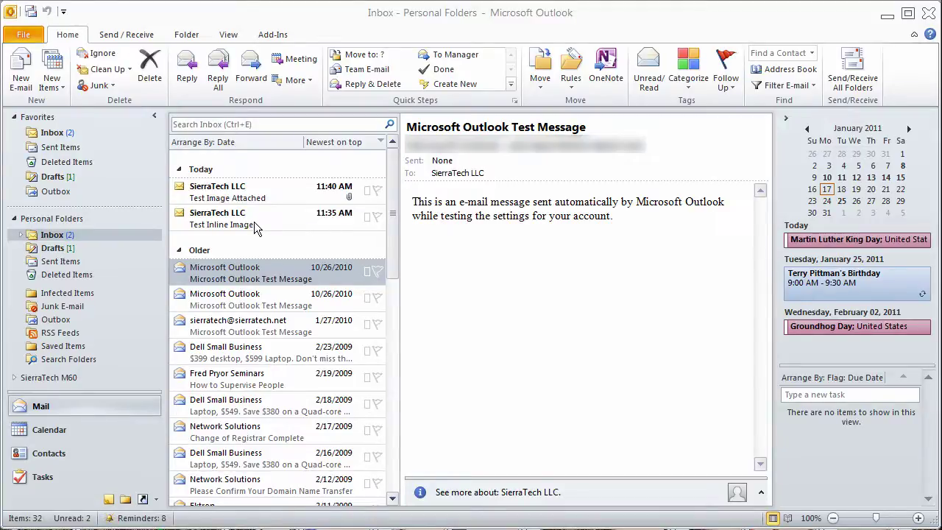
View the Test Inline Image message and its embedded picture, and the Test Image Attached message in the Inbox.
left_click(274, 217)
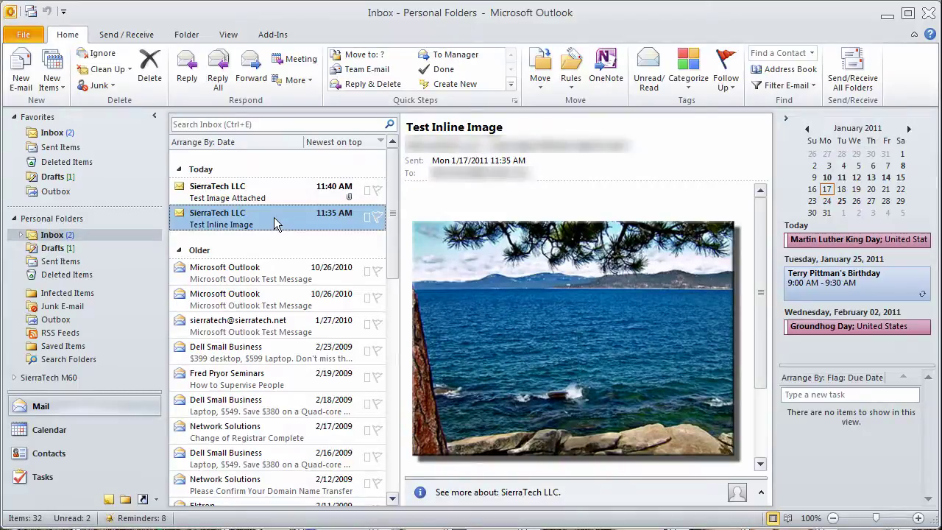
mouse_move(763, 237)
left_mouse_down()
mouse_move(763, 263)
mouse_move(765, 243)
left_mouse_up()
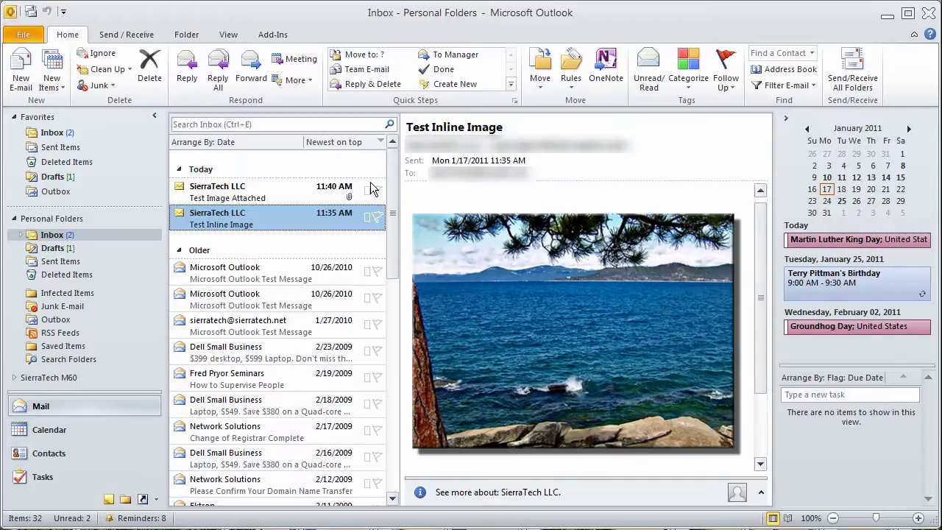
left_click(267, 189)
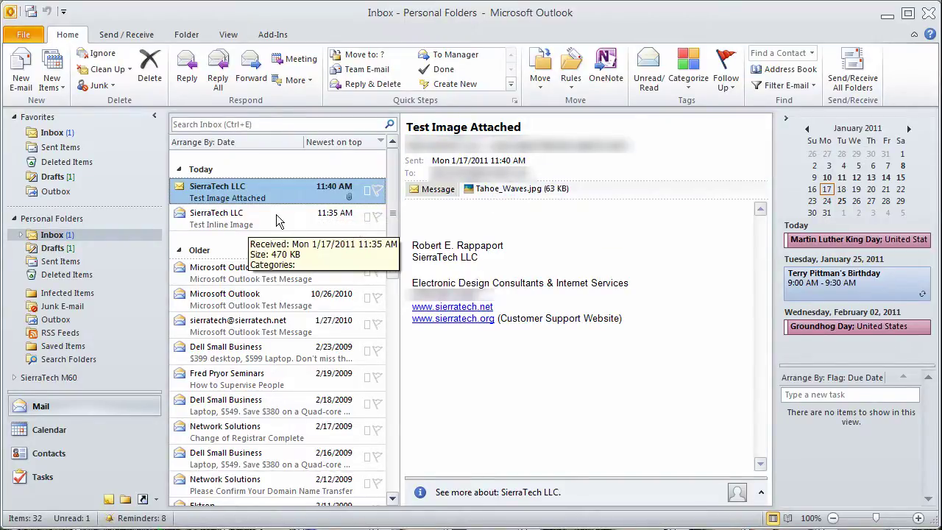
Start saving the inline lake picture from the Test Inline Image message and browse to My Pictures inside My Documents.
left_click(246, 215)
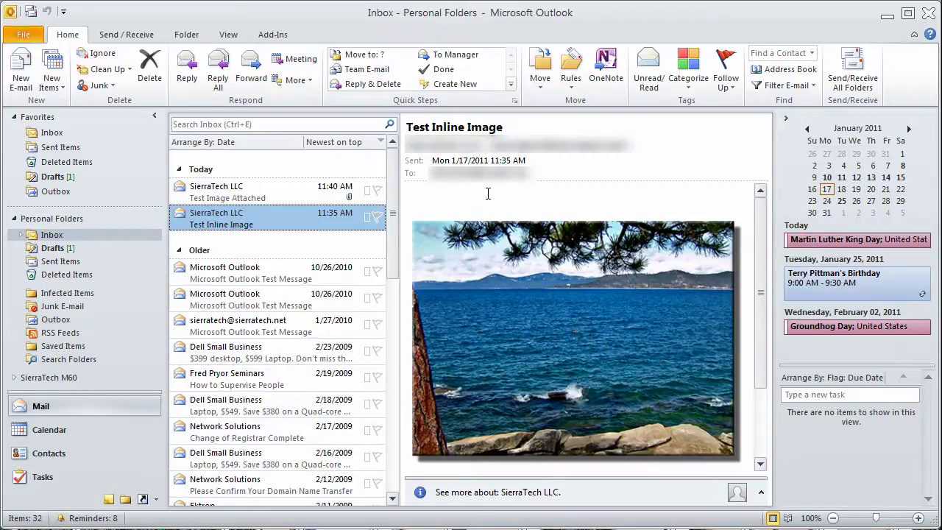
right_click(554, 307)
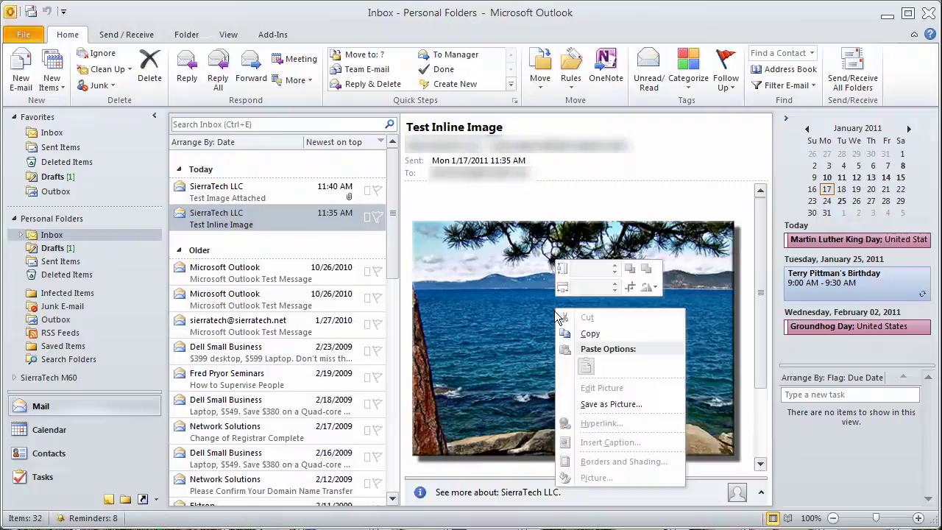
left_click(607, 404)
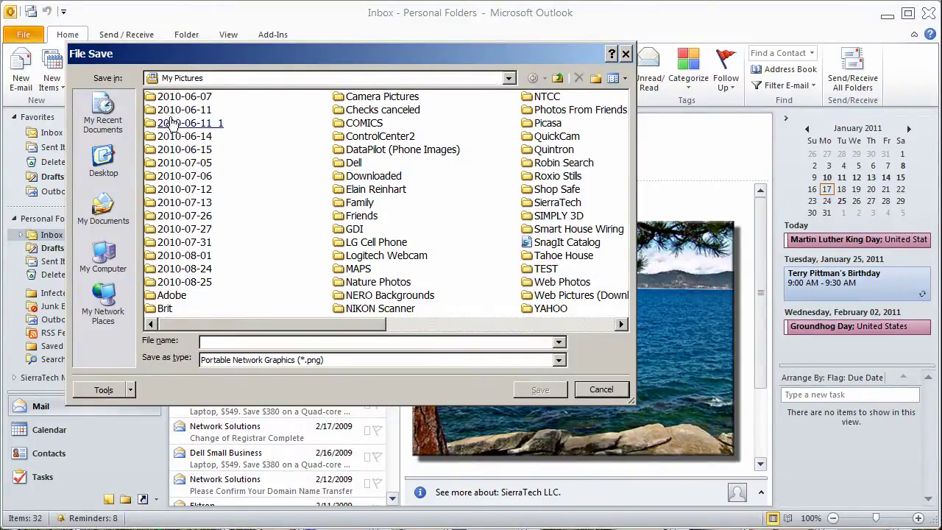
left_click(101, 211)
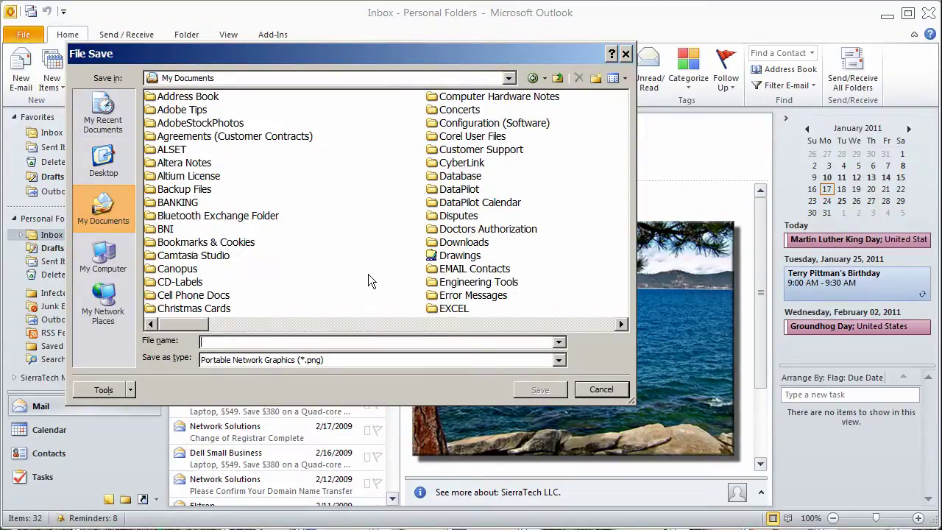
key("Tab")
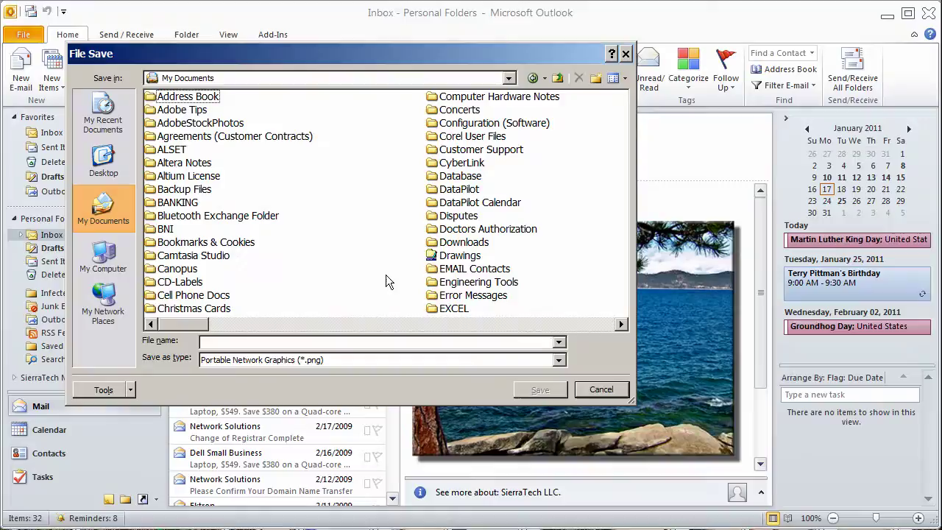
key("m")
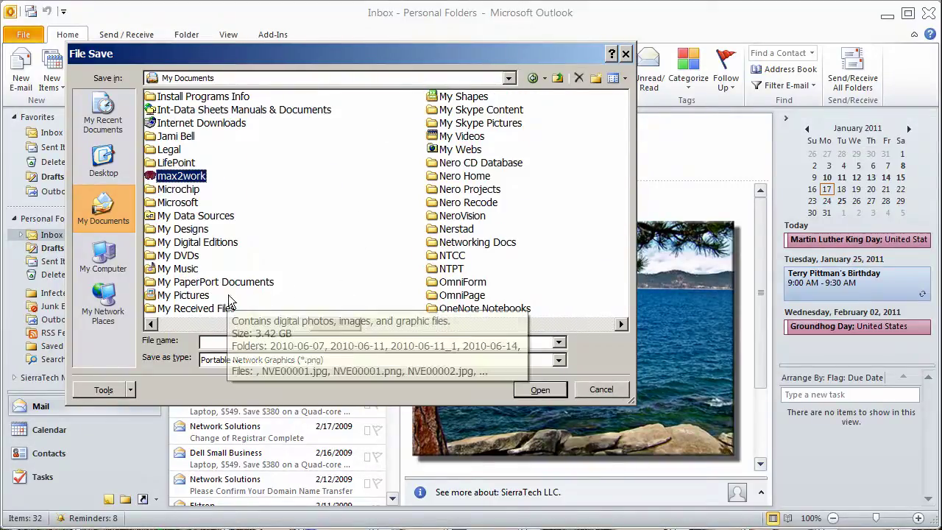
double_click(187, 295)
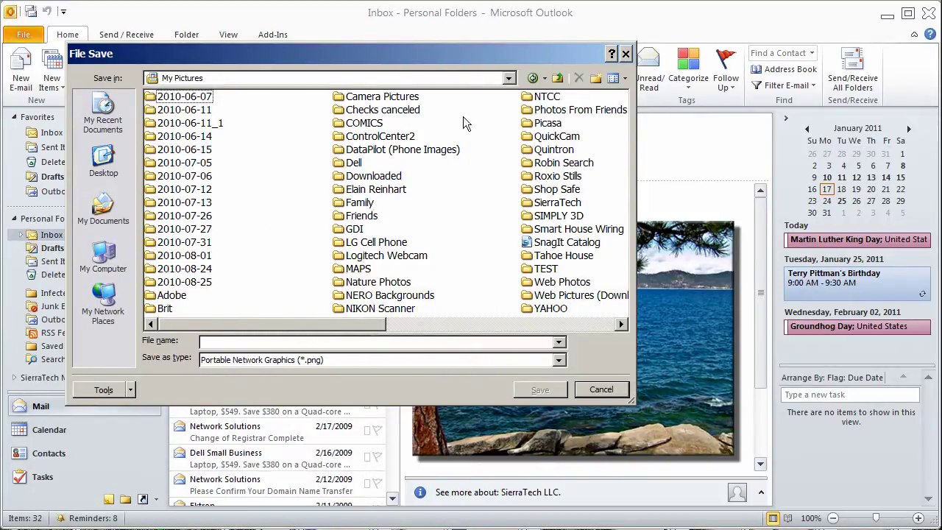
Create a new folder named Email Attachments inside My Pictures.
left_click(594, 79)
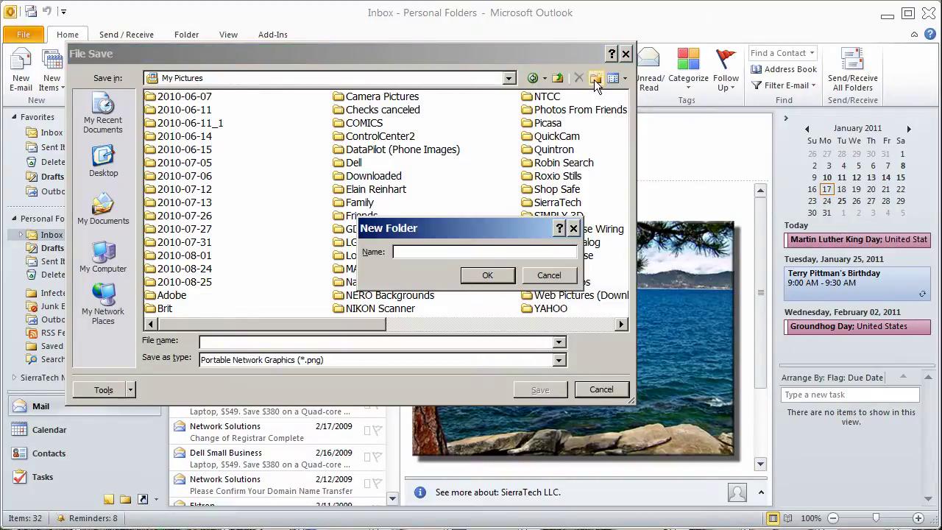
type("Email Attachments")
left_click(500, 276)
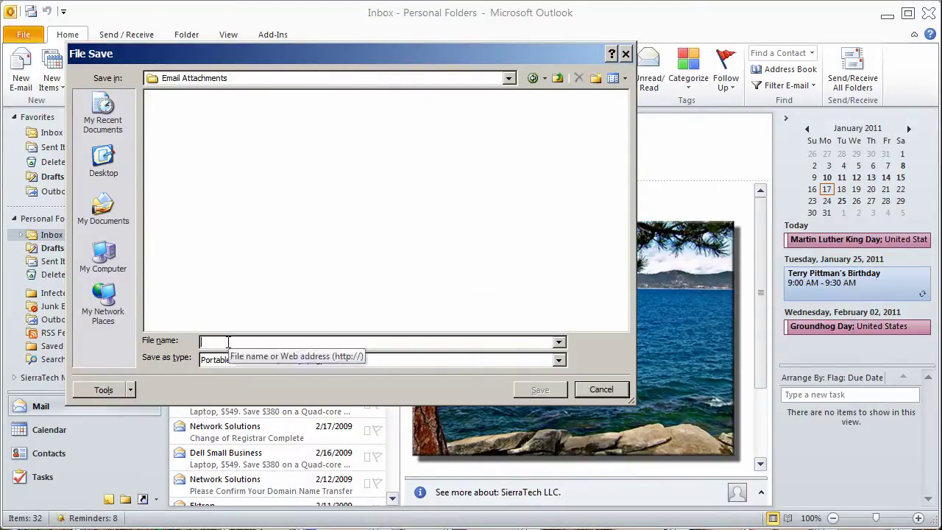
Save the inline picture as a PNG named "Lake Tahoe Burnt Ceader Beach#1" in the Email Attachments folder.
type("Lake")
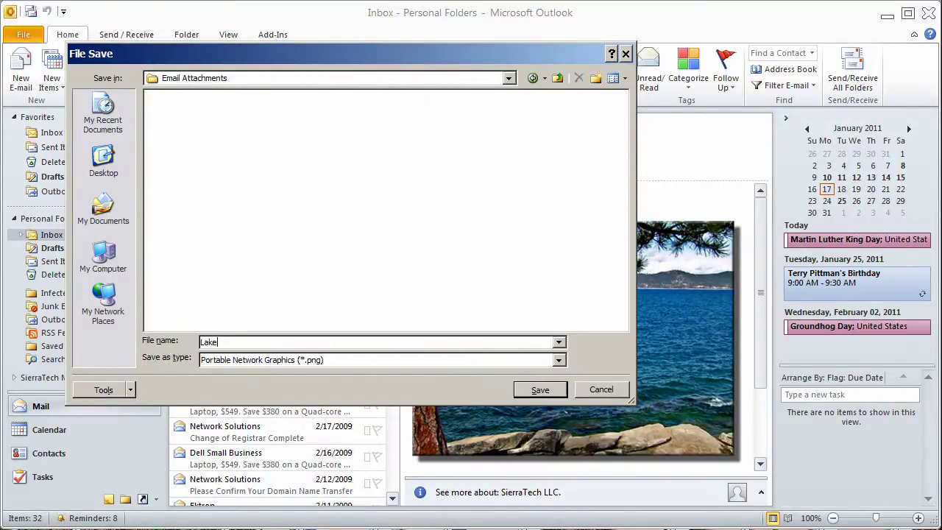
type(" Tahoe Bur")
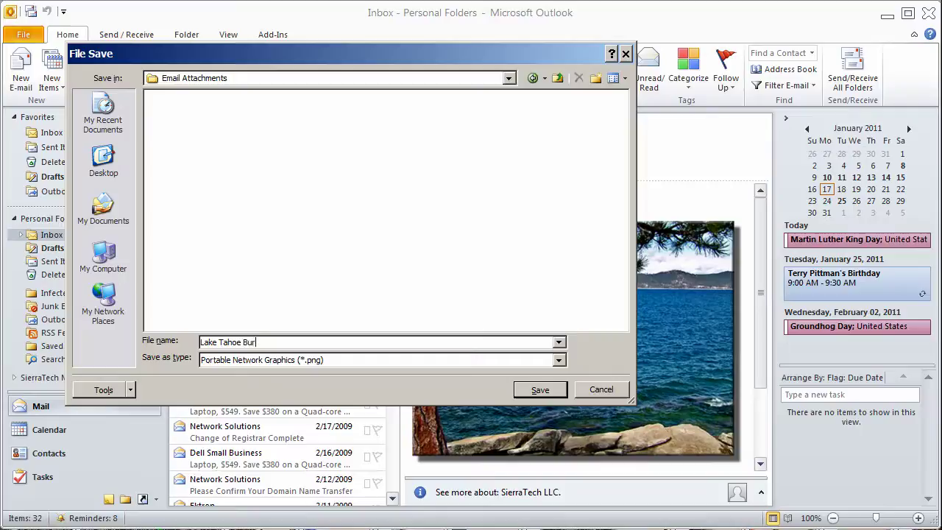
type("nt Ceader Beach")
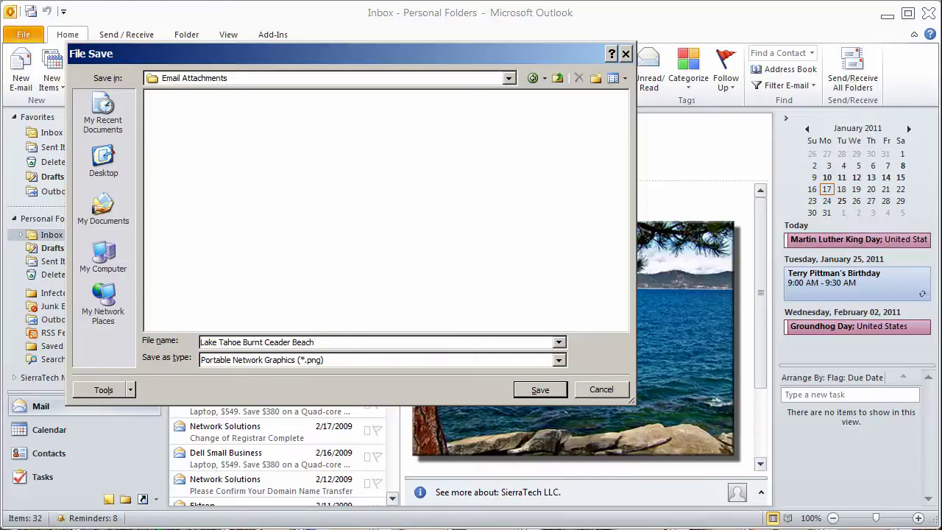
type("#1")
left_click(540, 390)
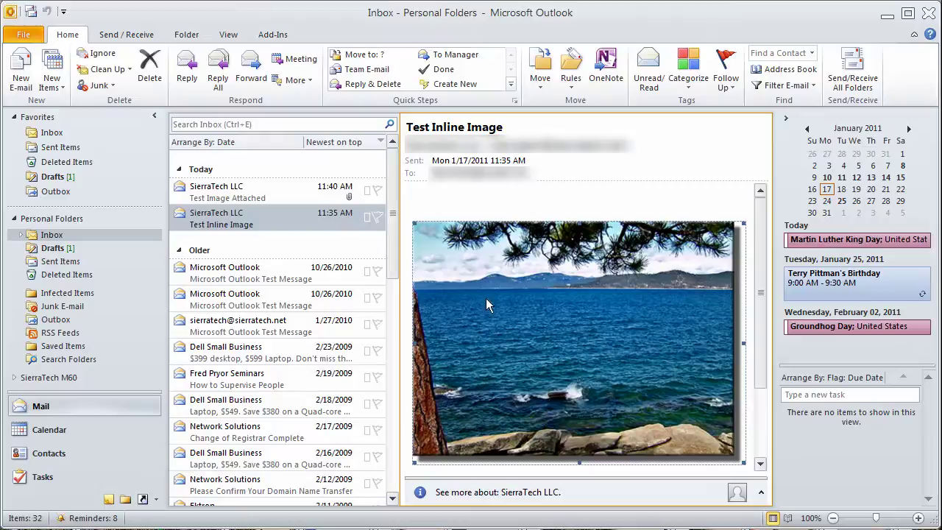
Preview the Tahoe_Waves.jpg attachment of the Test Image Attached message.
left_click(282, 193)
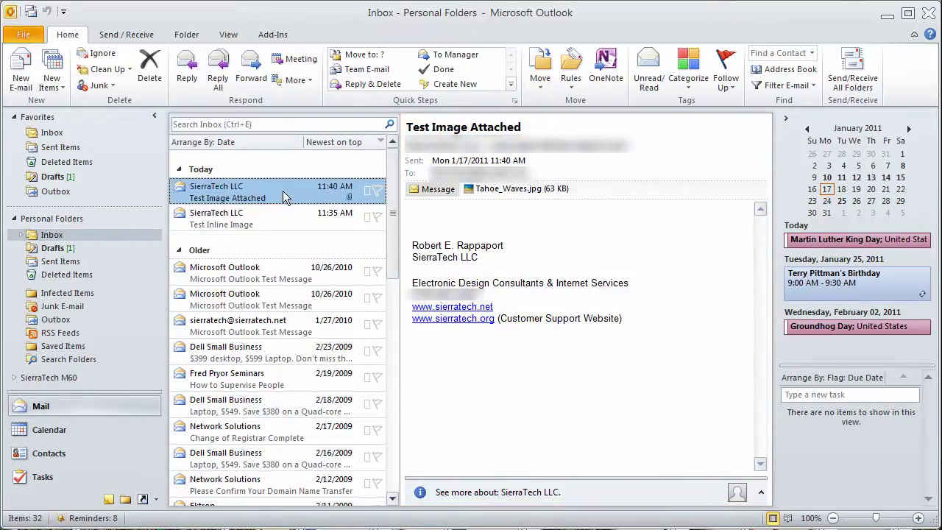
right_click(491, 191)
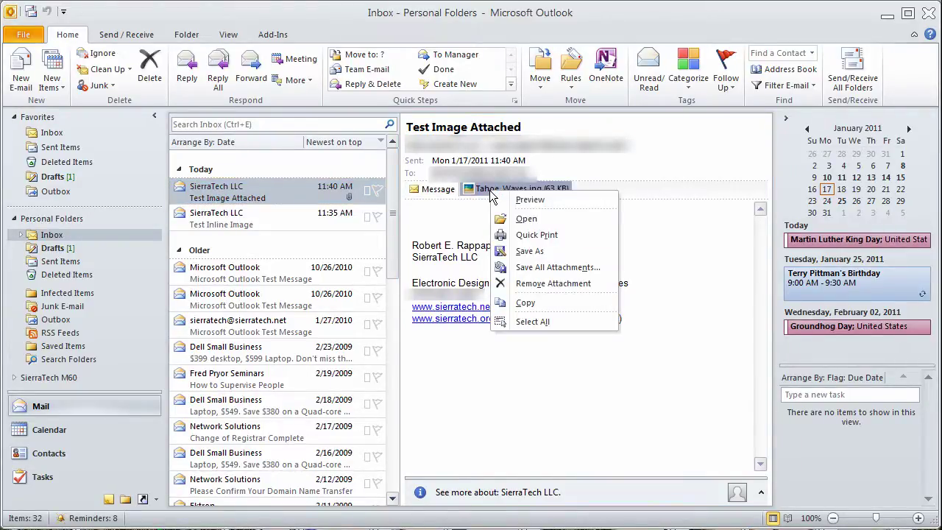
left_click(528, 199)
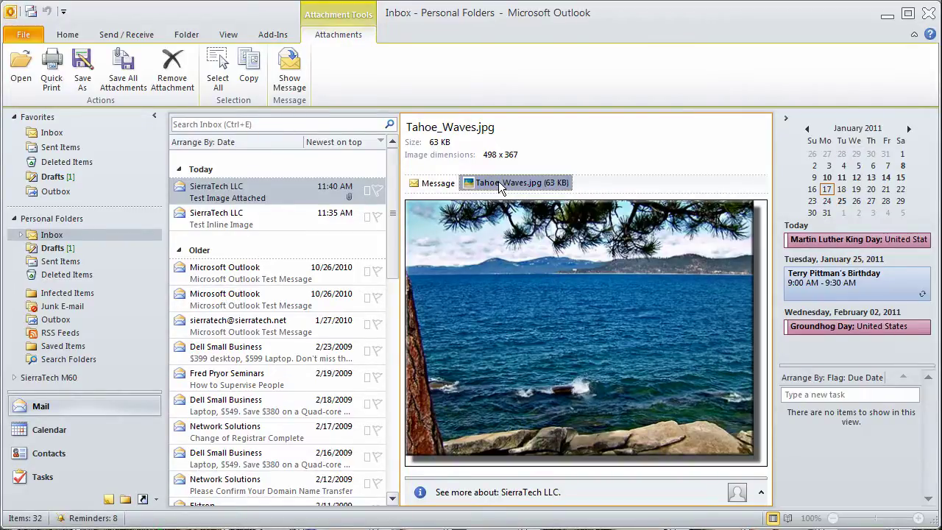
Save the attachment under the name Tahoe_Waves.jpg in the Email Attachments folder inside My Pictures.
right_click(498, 191)
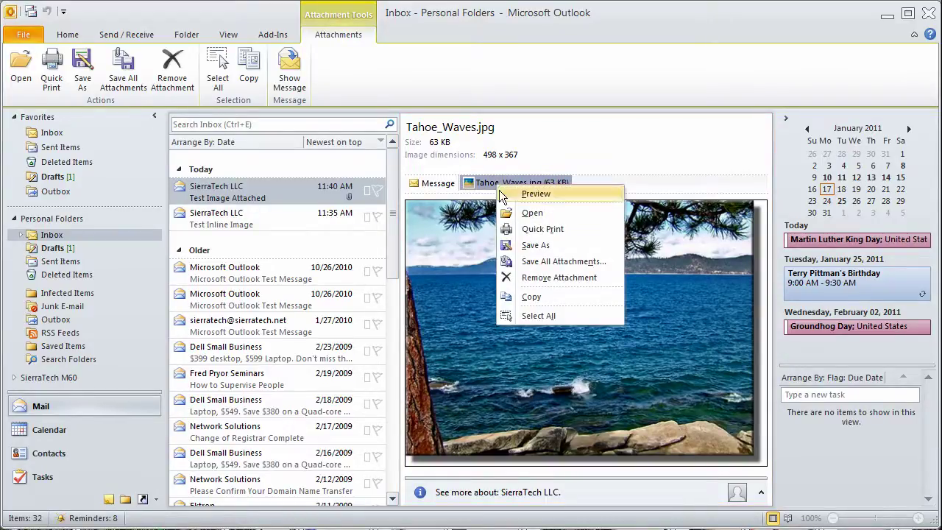
left_click(542, 246)
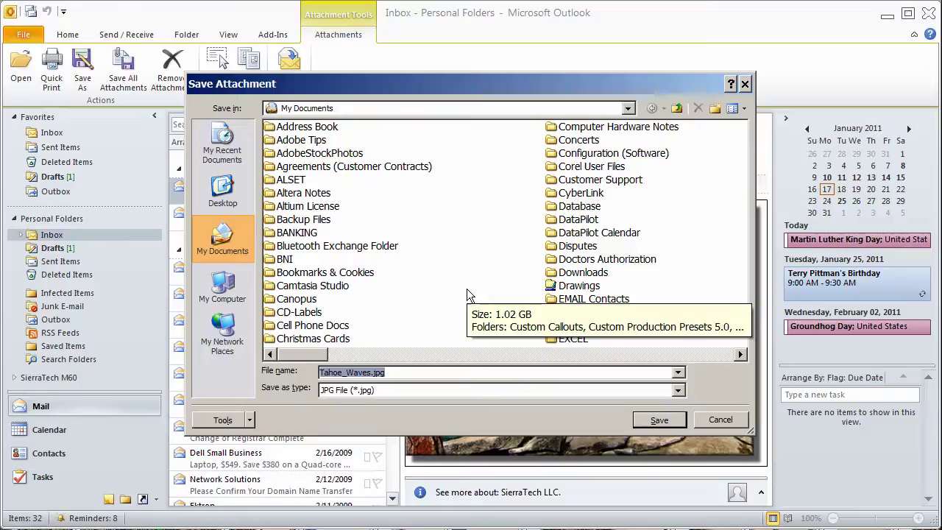
type("m")
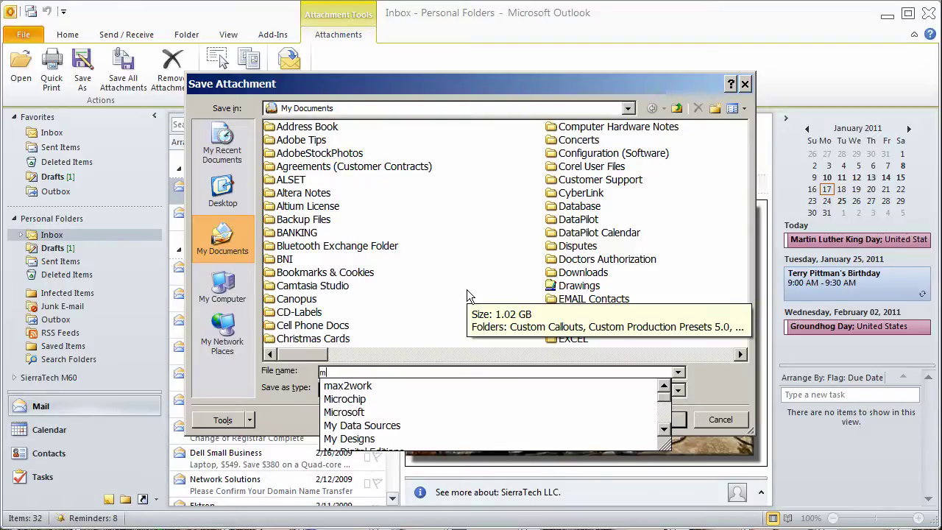
key("ctrl+z")
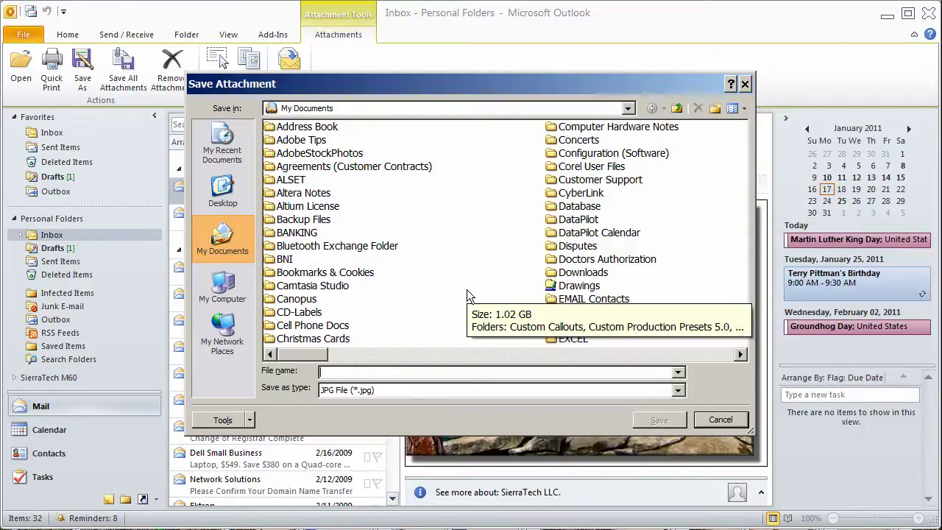
key("m")
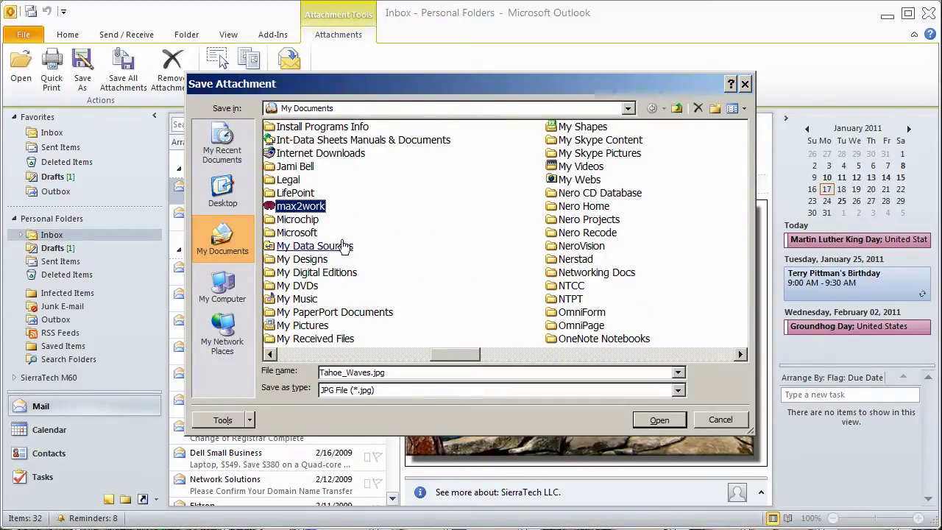
left_click(303, 325)
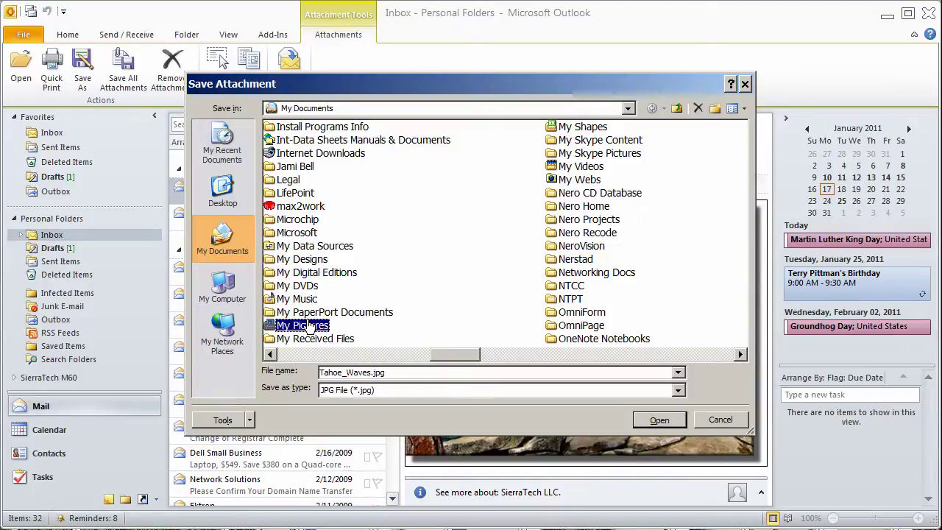
double_click(306, 325)
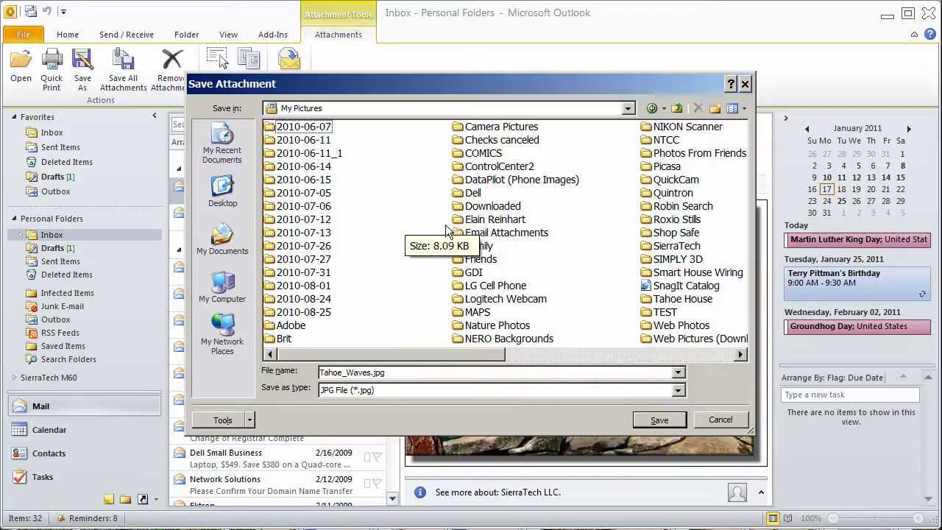
left_click(493, 233)
double_click(493, 234)
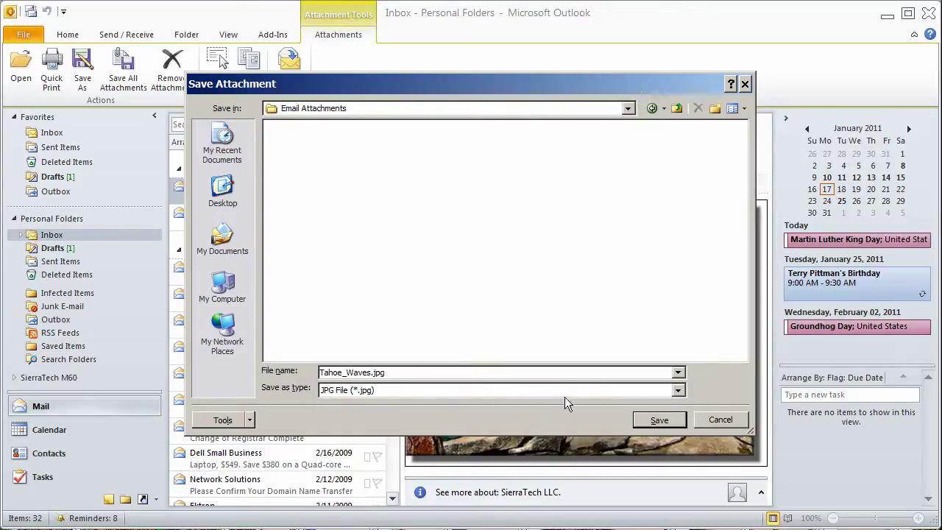
left_click(660, 420)
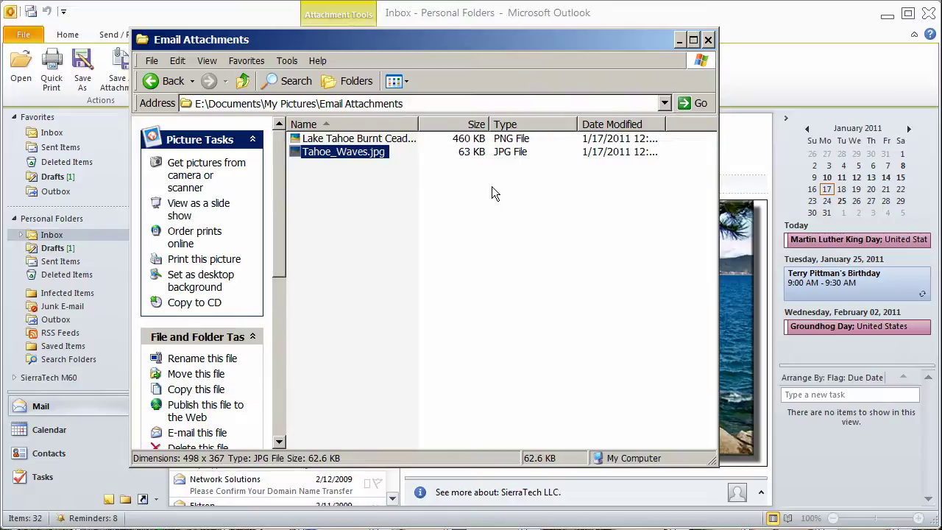
In the Email Attachments folder in Windows Explorer, check the saved Lake Tahoe PNG and view Tahoe_Waves.jpg.
left_click(368, 140)
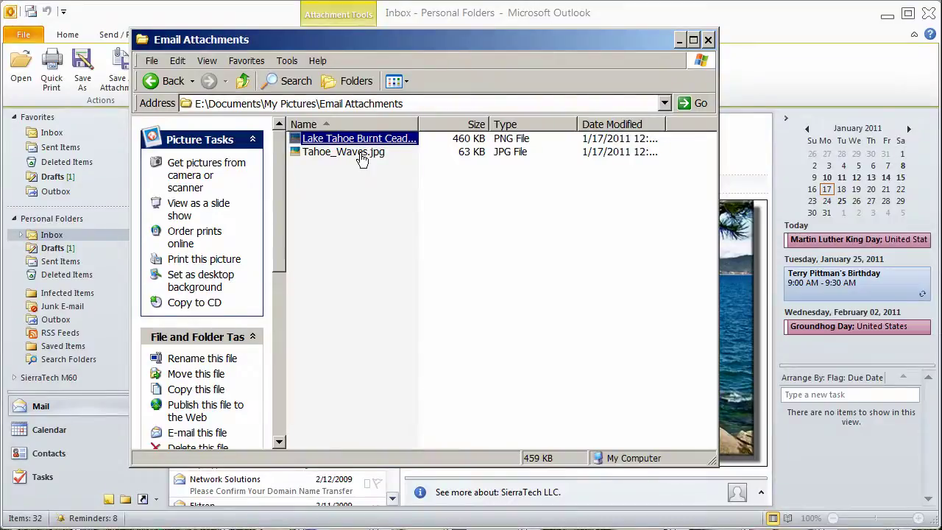
left_click(361, 154)
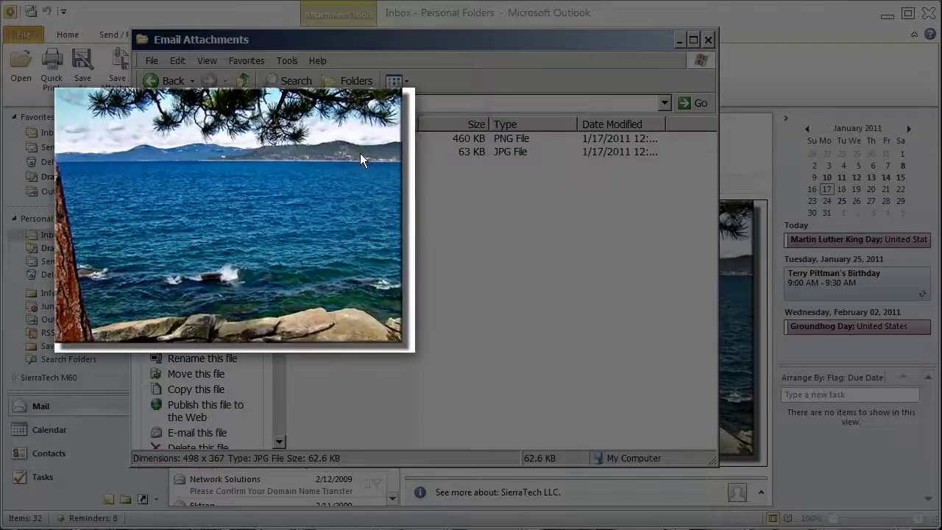